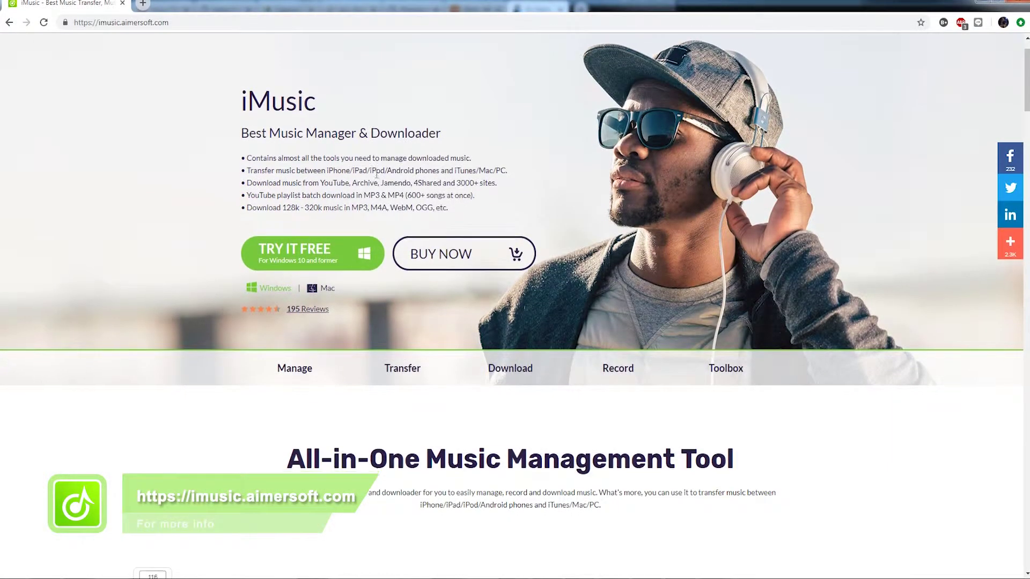
pyautogui.scroll(-4, 376, 174)
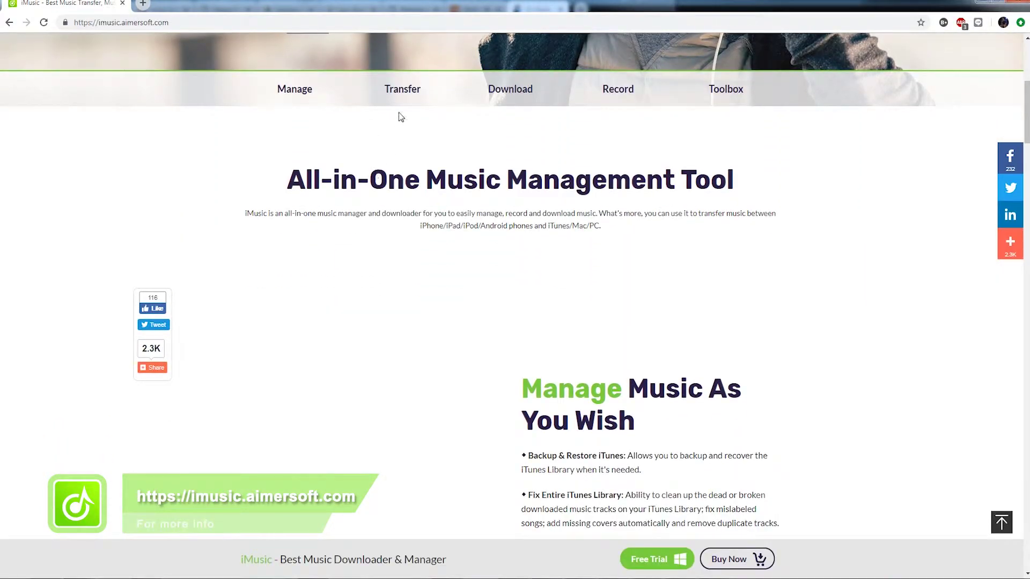
# - Go to the Transfer tab in the iMusic website's feature bar
pyautogui.click(402, 89)
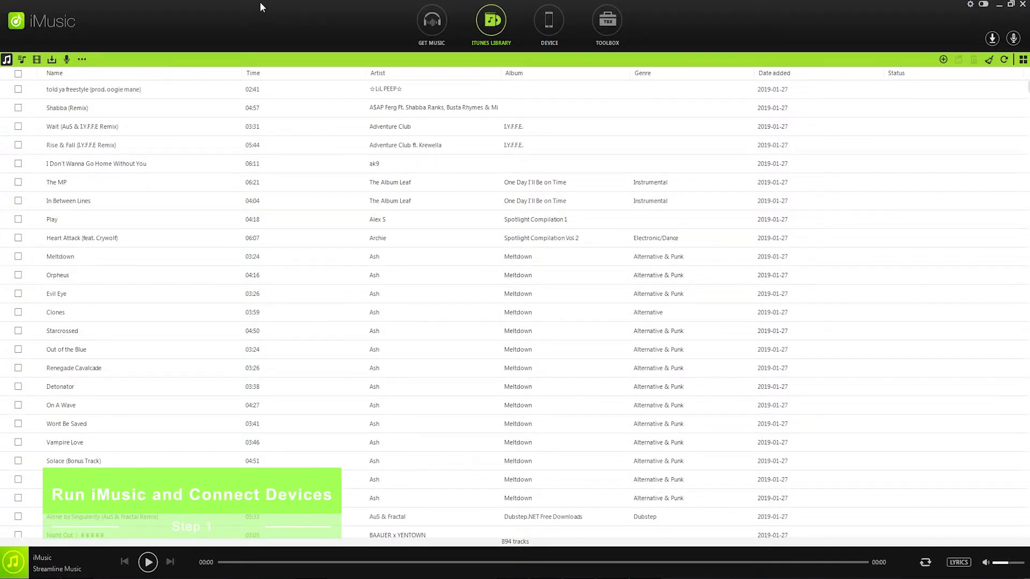
# - Show the Device view with the Motorola moto e5 cruise summary and transfer options
pyautogui.click(552, 22)
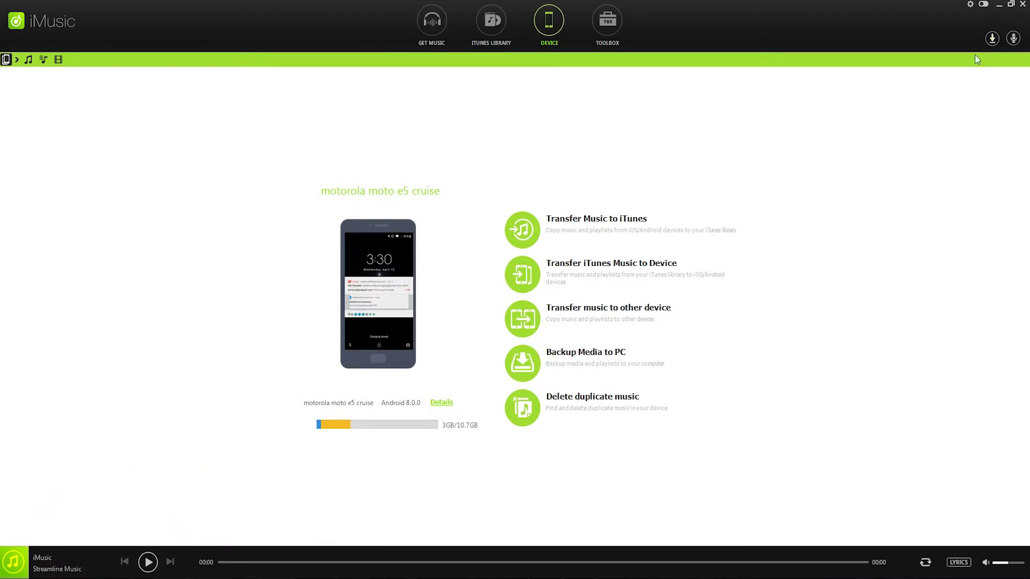
# - Select the iPhone, start transferring all its music, and close the export progress dialog
pyautogui.click(7, 60)
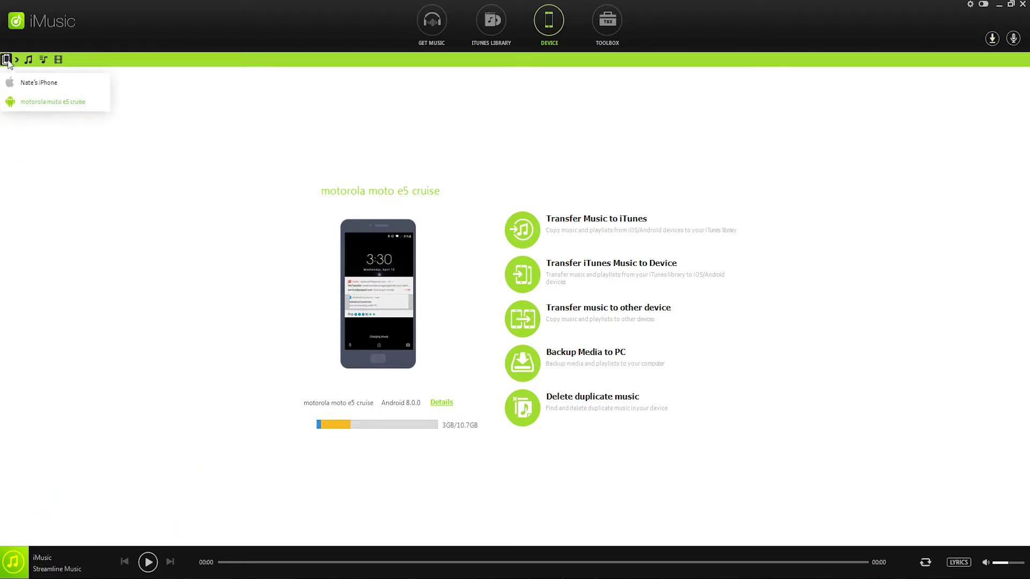
pyautogui.click(39, 84)
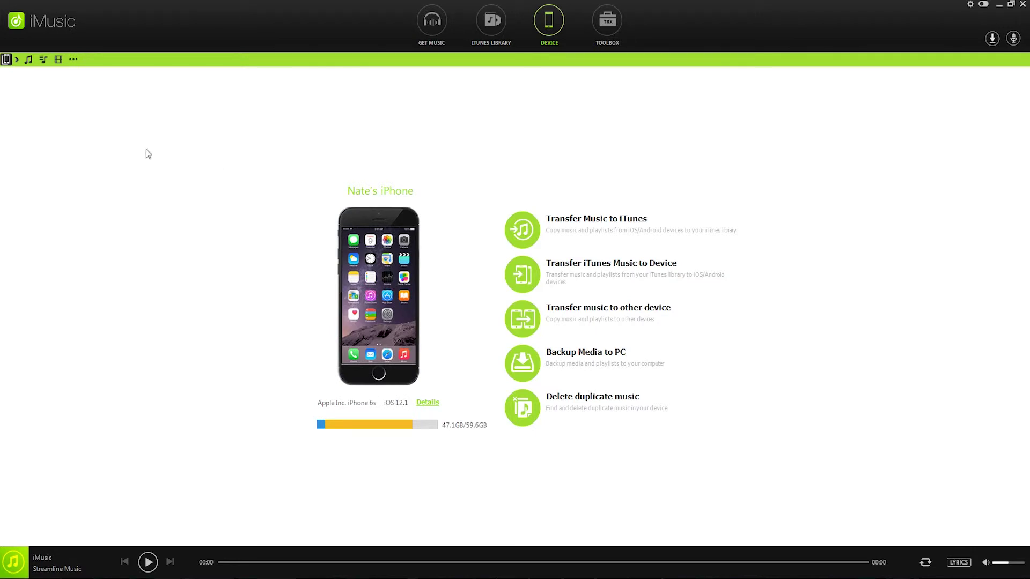
pyautogui.click(555, 314)
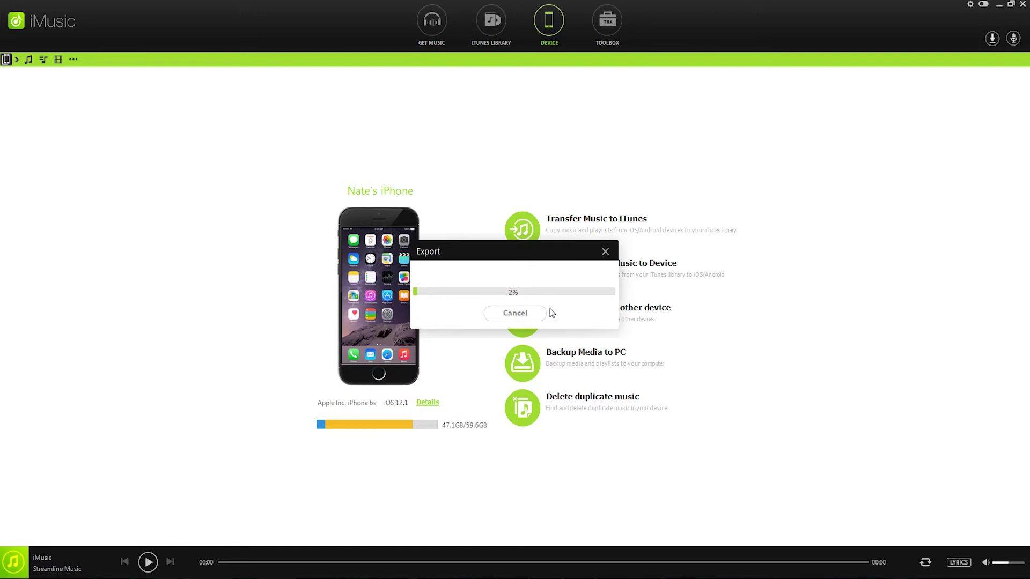
pyautogui.click(541, 313)
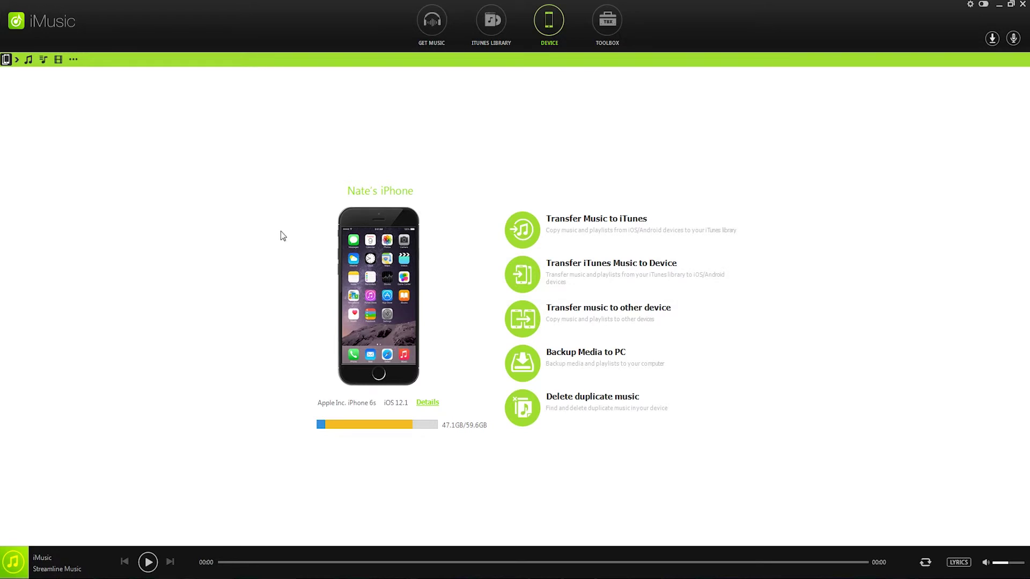
# - Export the iPhone songs Shooters, Split Personality and Detonator to the motorola moto e5 cruise
pyautogui.click(29, 60)
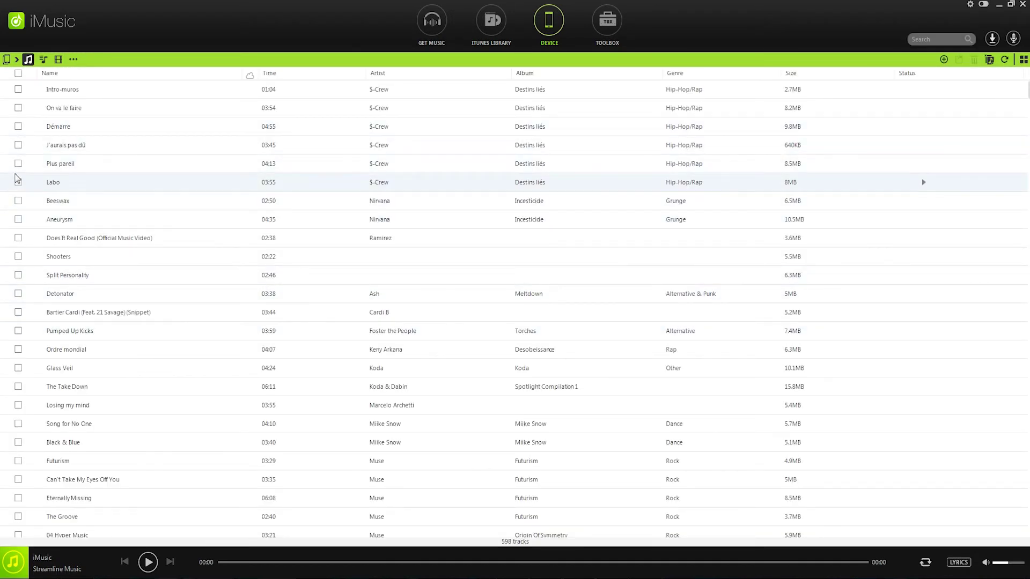
pyautogui.click(19, 256)
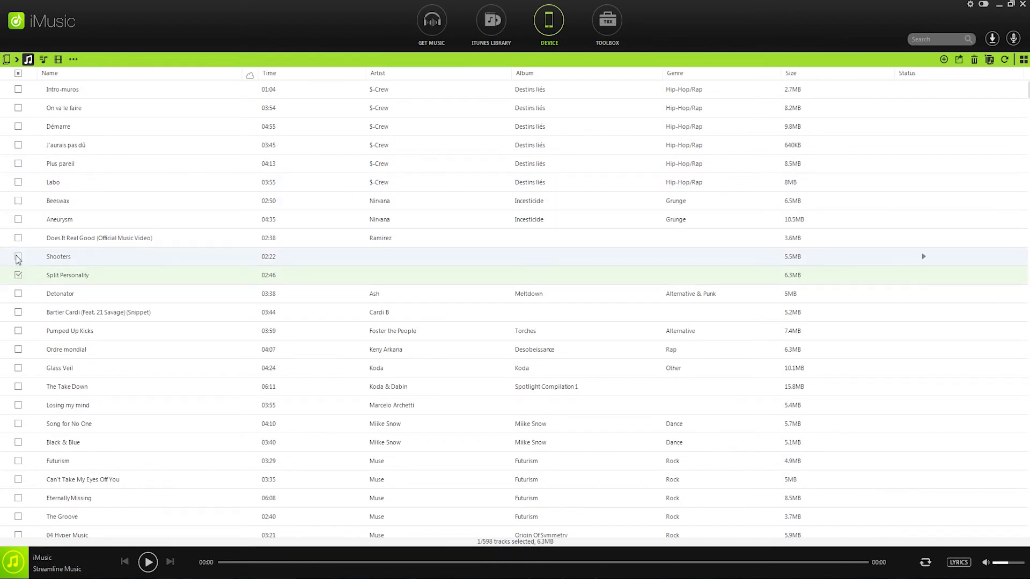
pyautogui.click(18, 275)
pyautogui.click(17, 293)
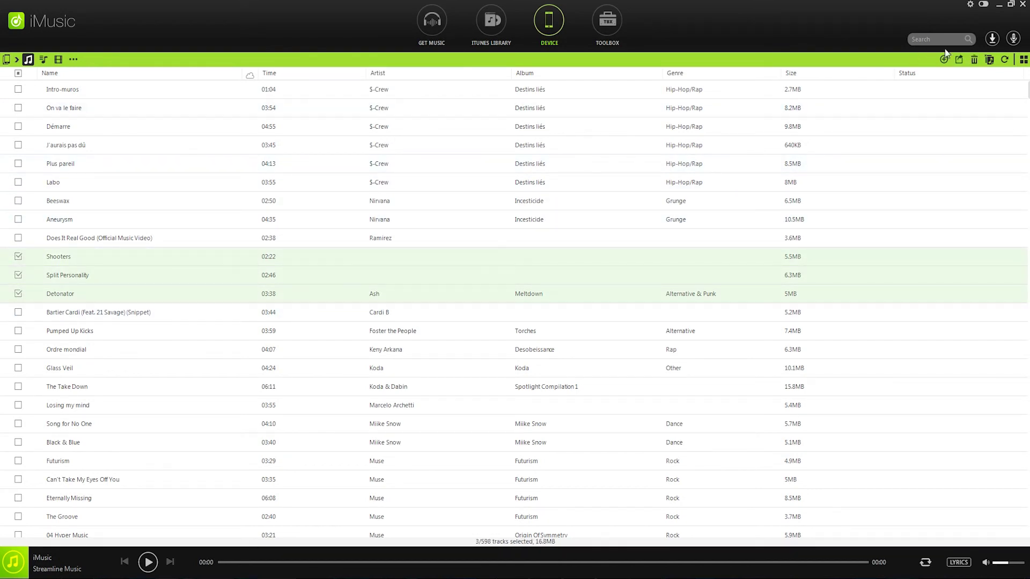
pyautogui.click(962, 61)
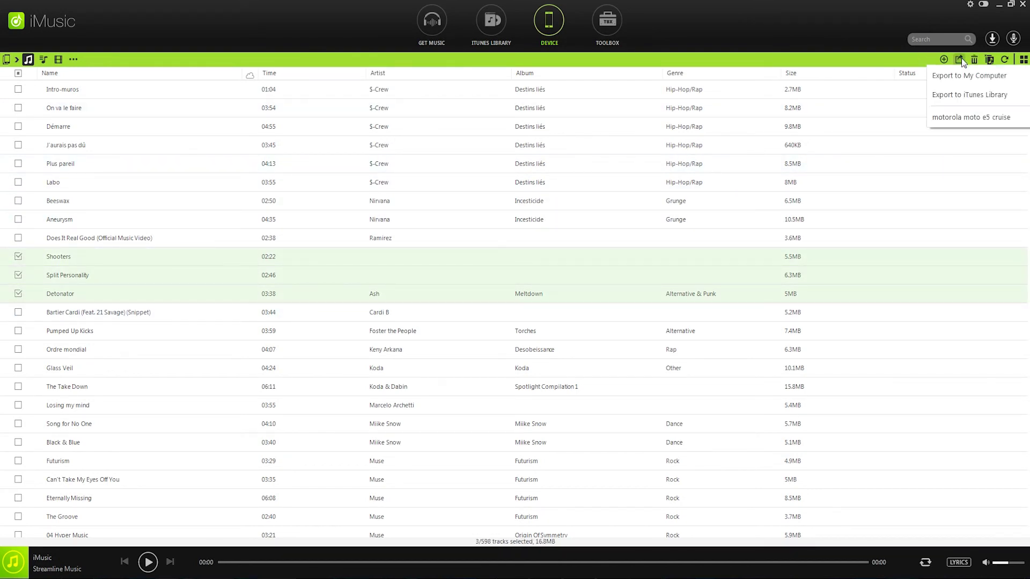
pyautogui.click(958, 123)
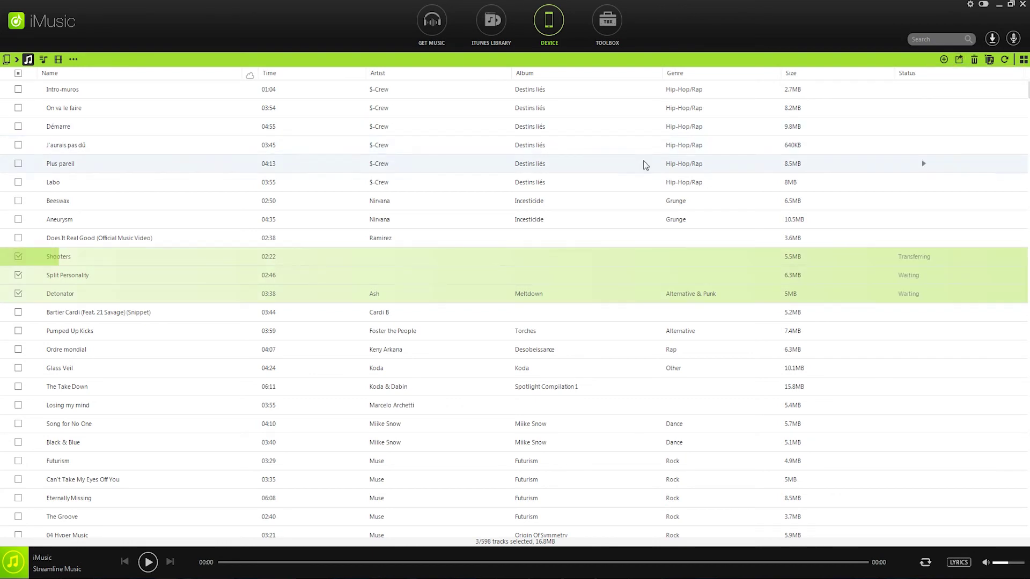